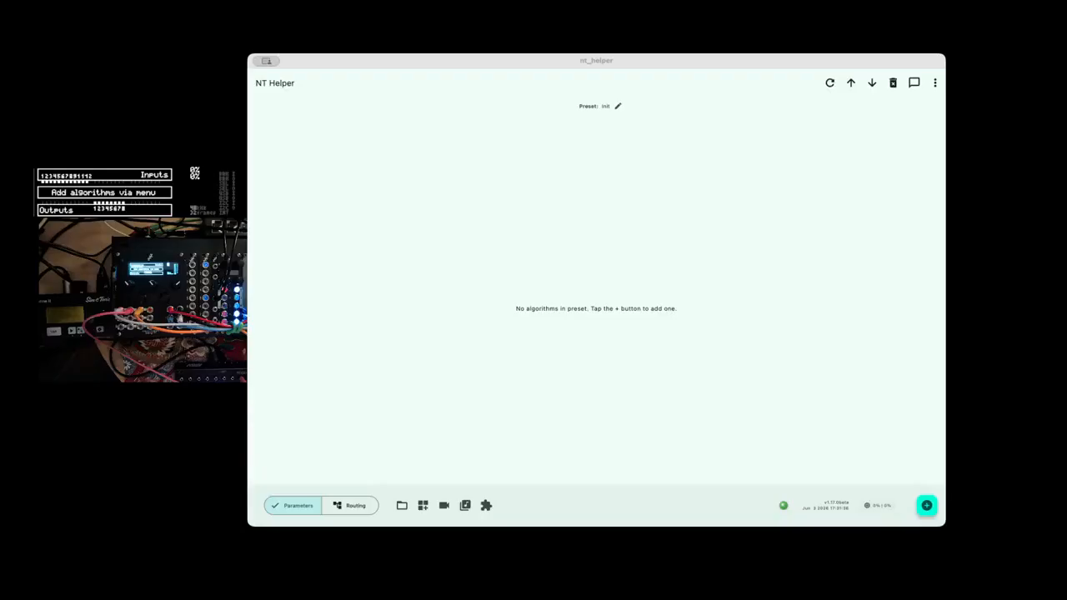
Look through the slots of the 4-PolyCV2, Alpha, Classic Synth Patch and Dub Techno Stab templates in the Template Manager
left_click(422, 507)
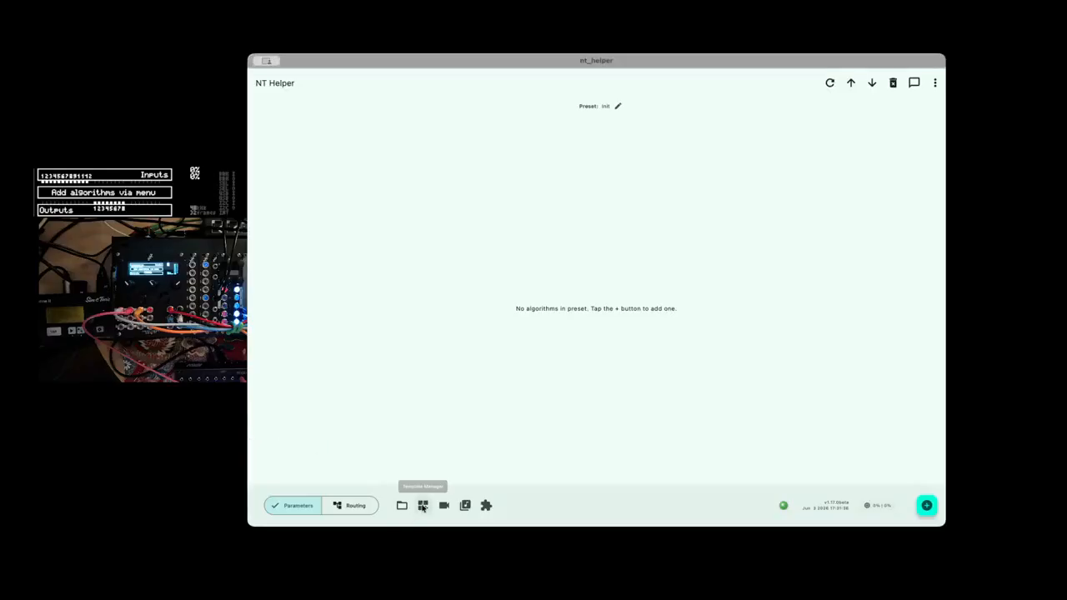
left_click(423, 506)
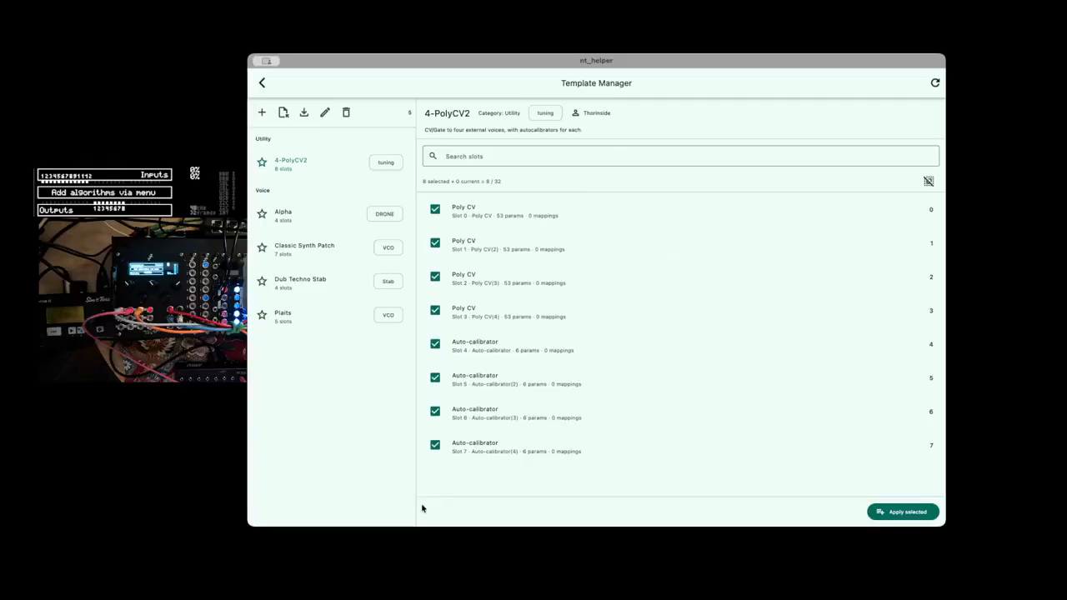
left_click(304, 167)
left_click(303, 219)
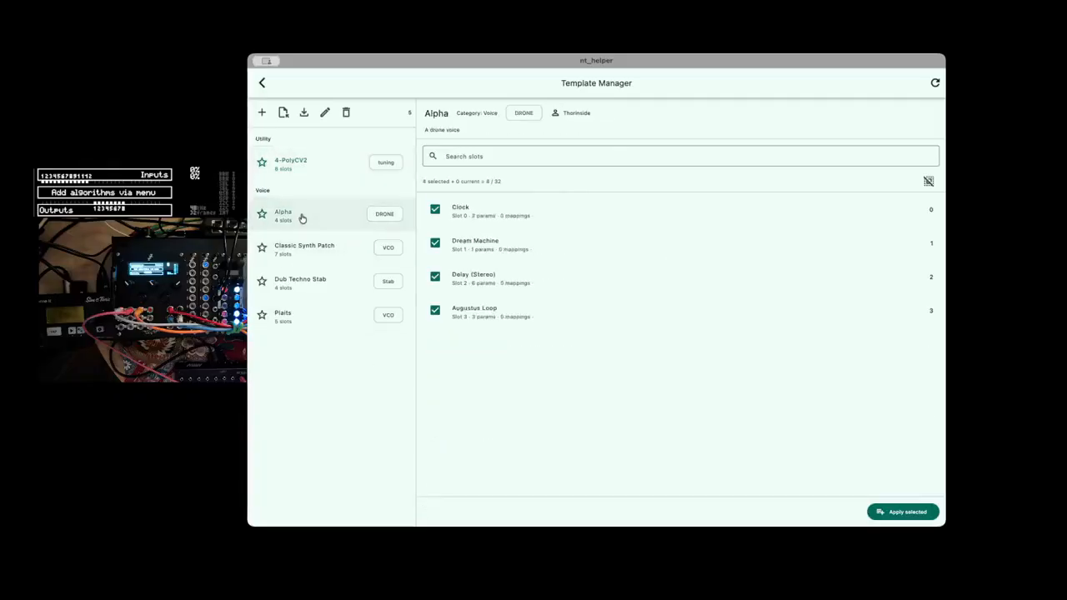
left_click(319, 255)
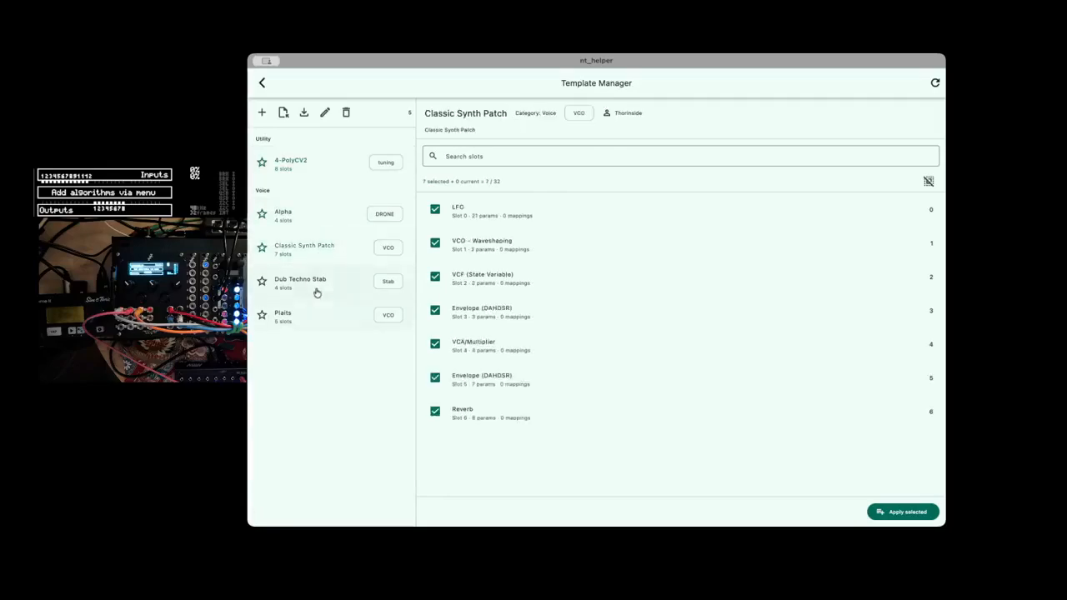
left_click(315, 292)
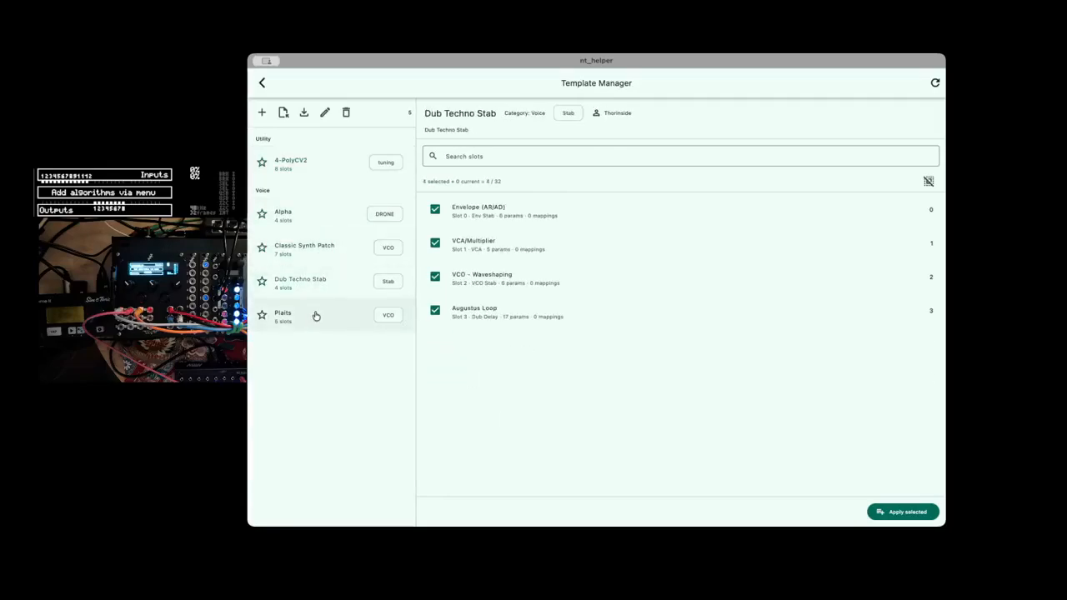
Apply all slots of the Plaits template to the preset and show its routing alongside the parameters
left_click(315, 315)
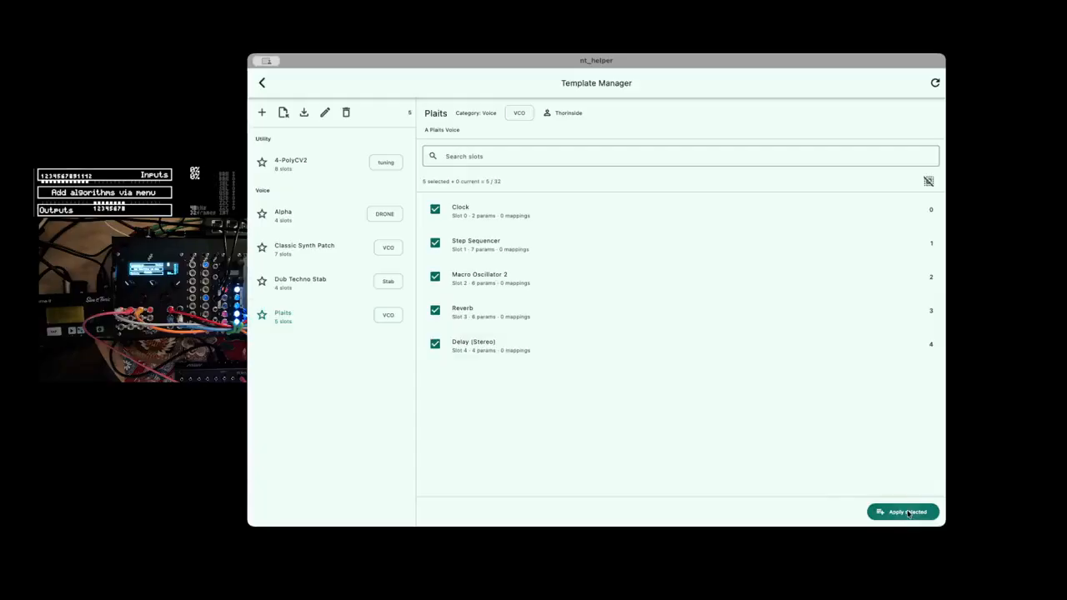
left_click(907, 512)
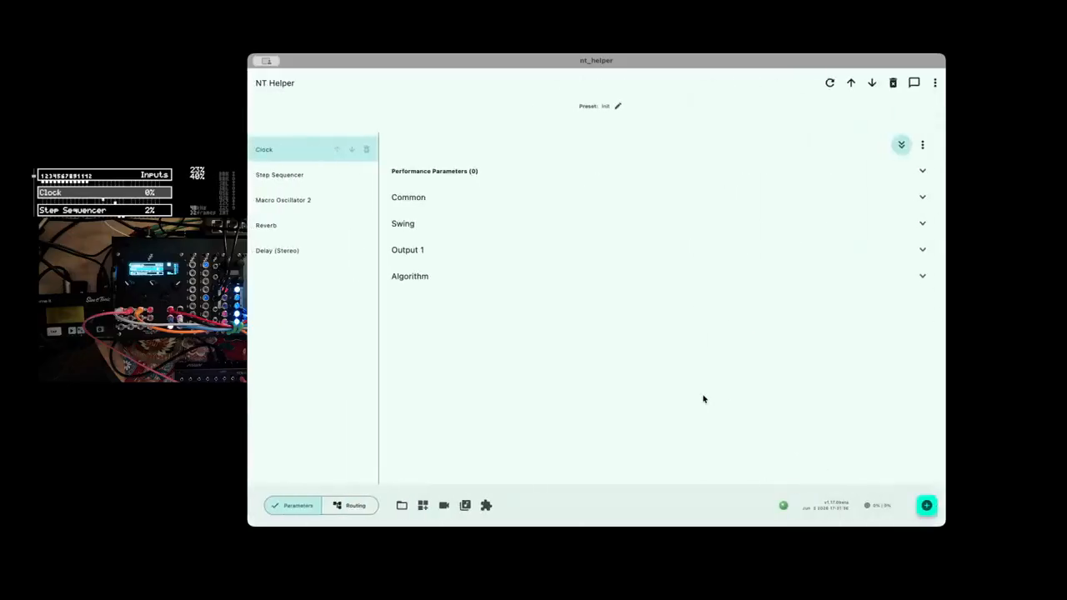
left_click(364, 505)
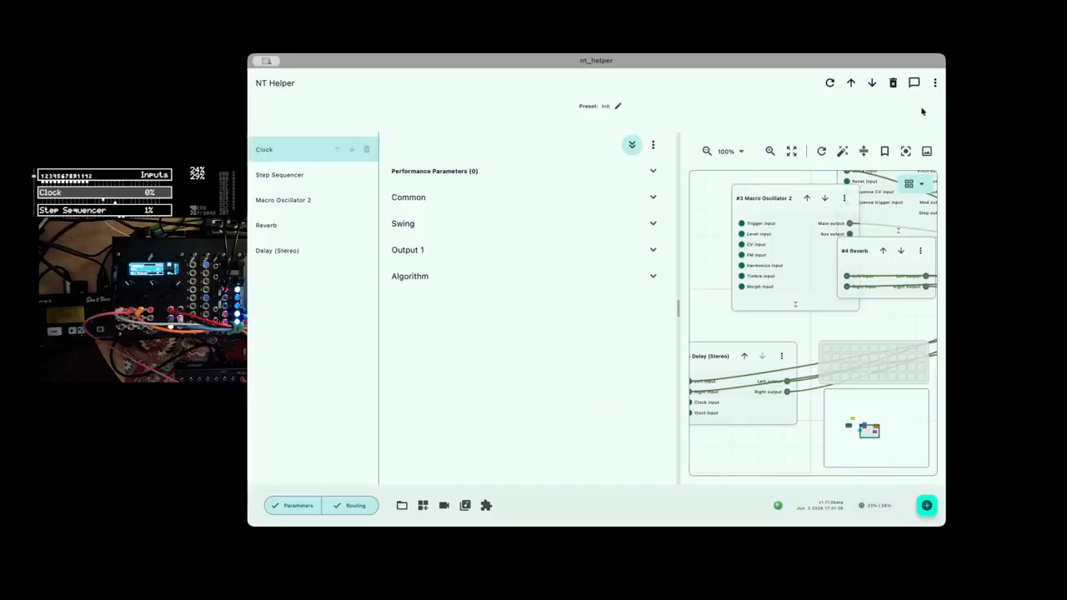
Clear the current preset and apply all slots of the 4-PolyCV2 template
left_click(893, 83)
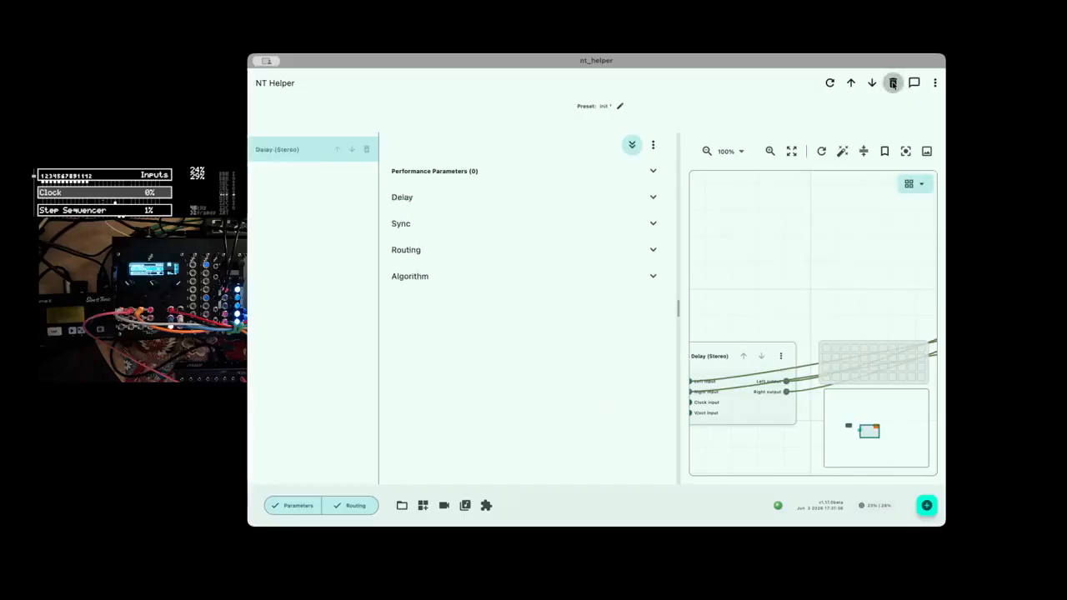
left_click(423, 506)
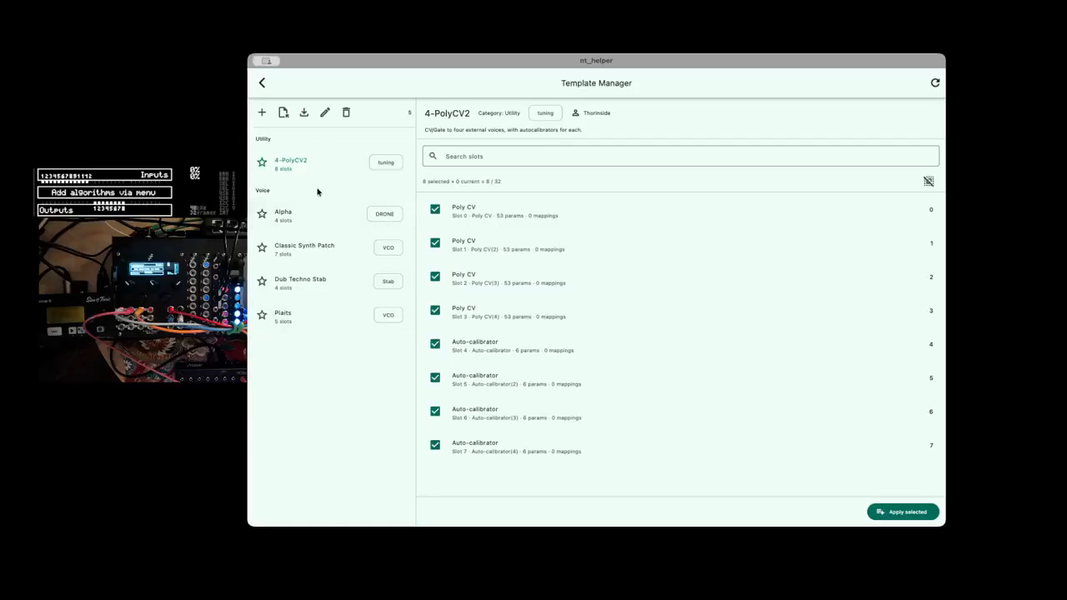
left_click(307, 167)
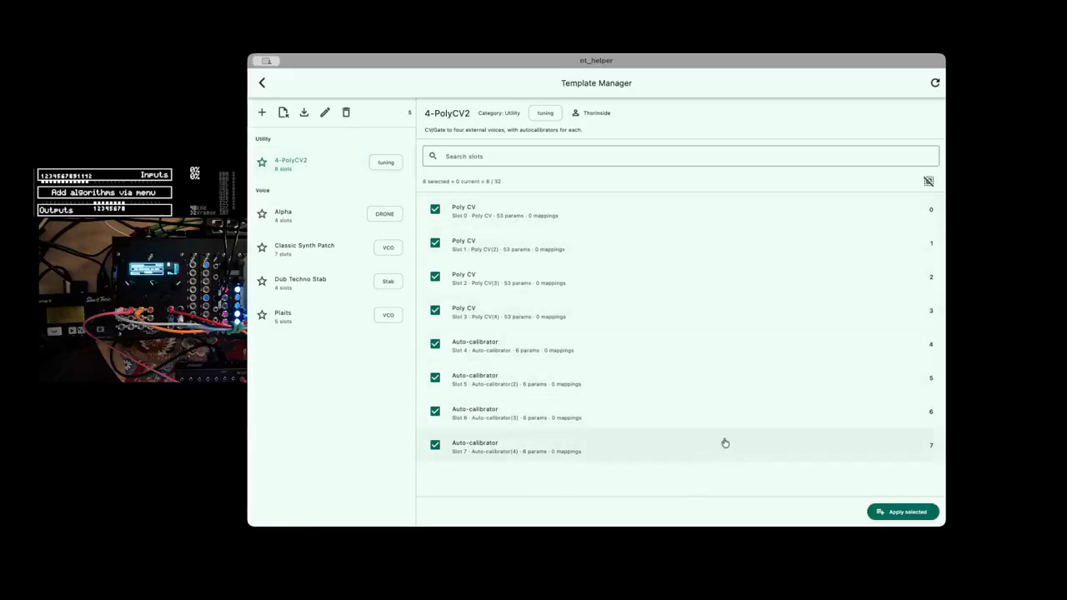
left_click(906, 512)
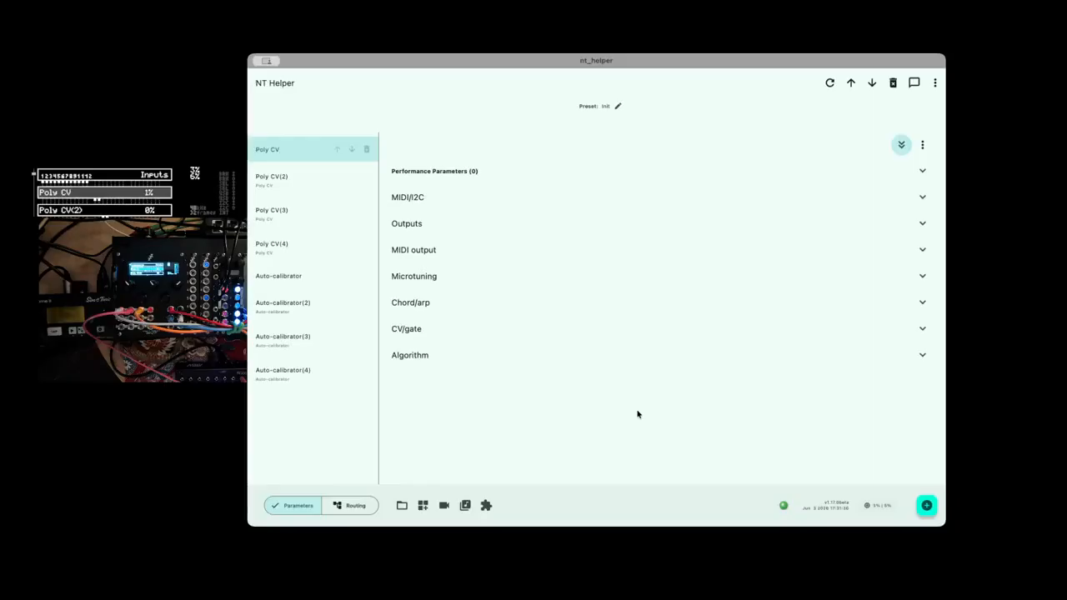
Review the saved presets, templates, synced algorithms and extra actions in the Offline Data, and return to the preset
left_click(935, 83)
left_click(875, 316)
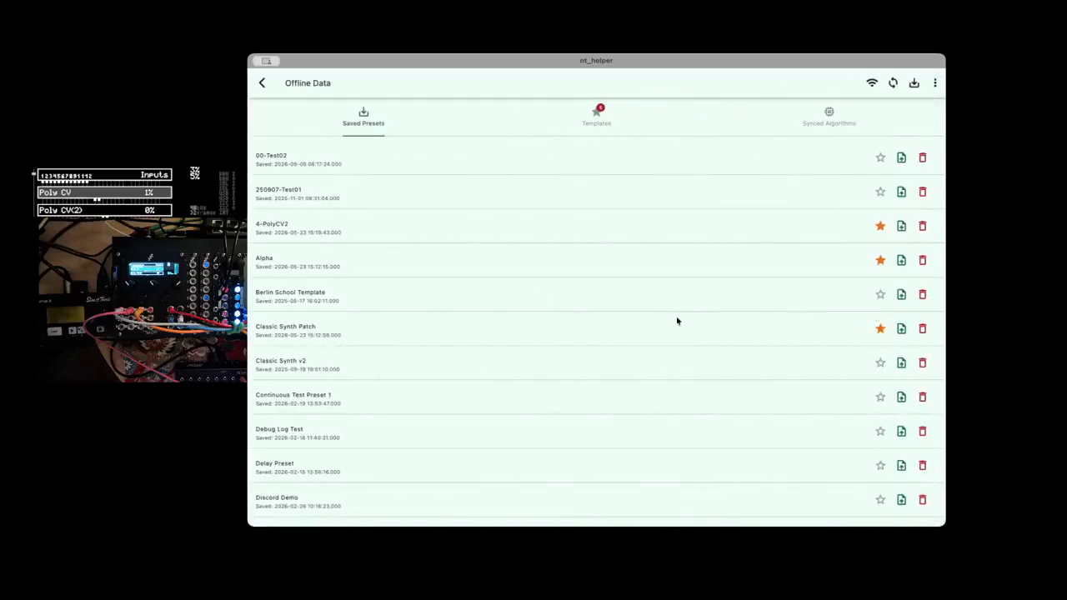
left_click(364, 117)
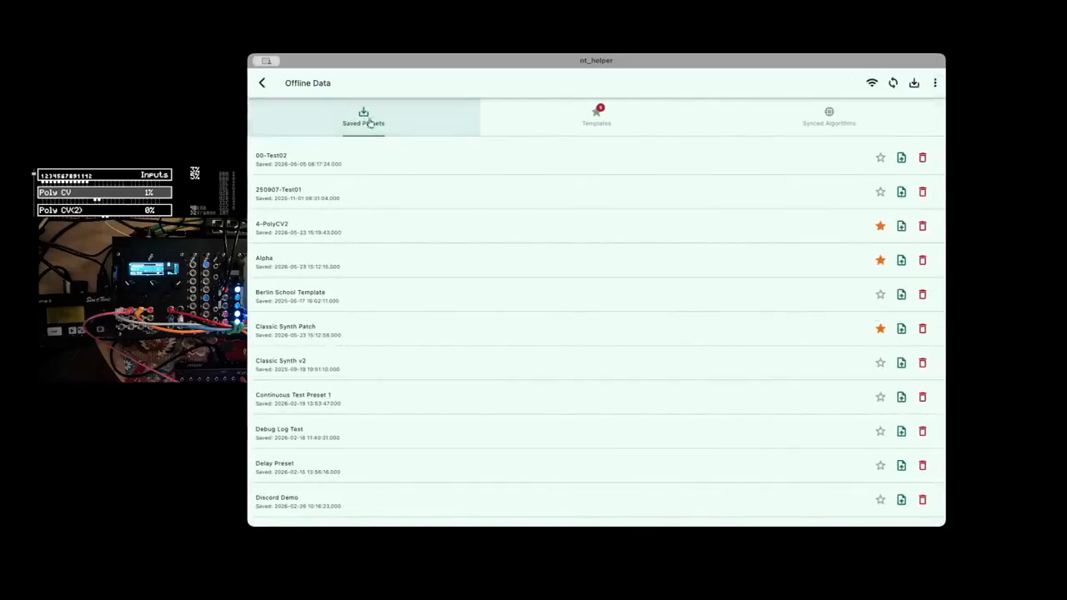
left_click(595, 127)
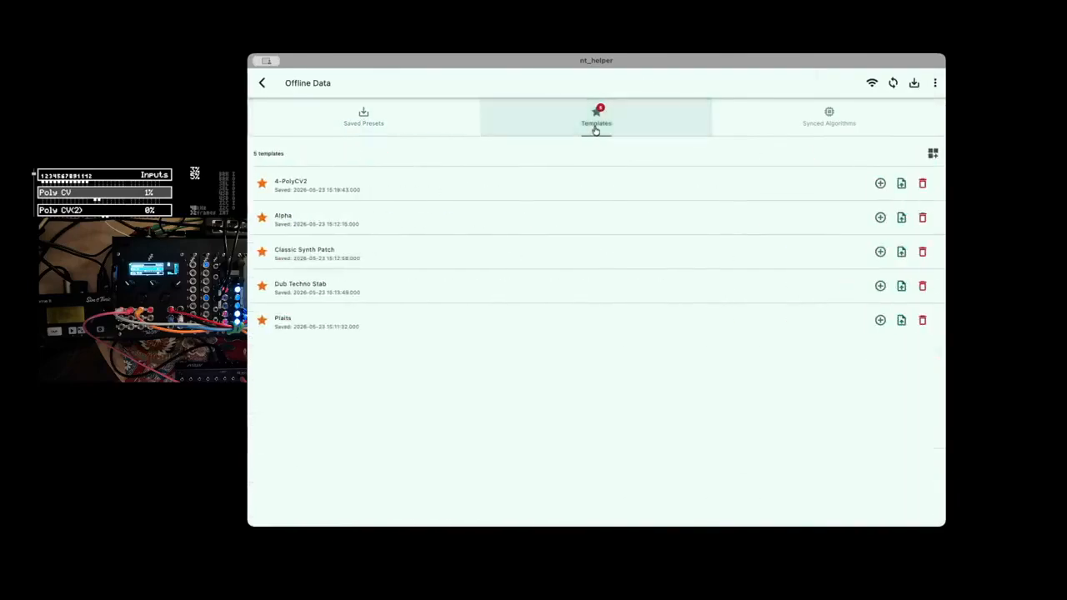
left_click(824, 118)
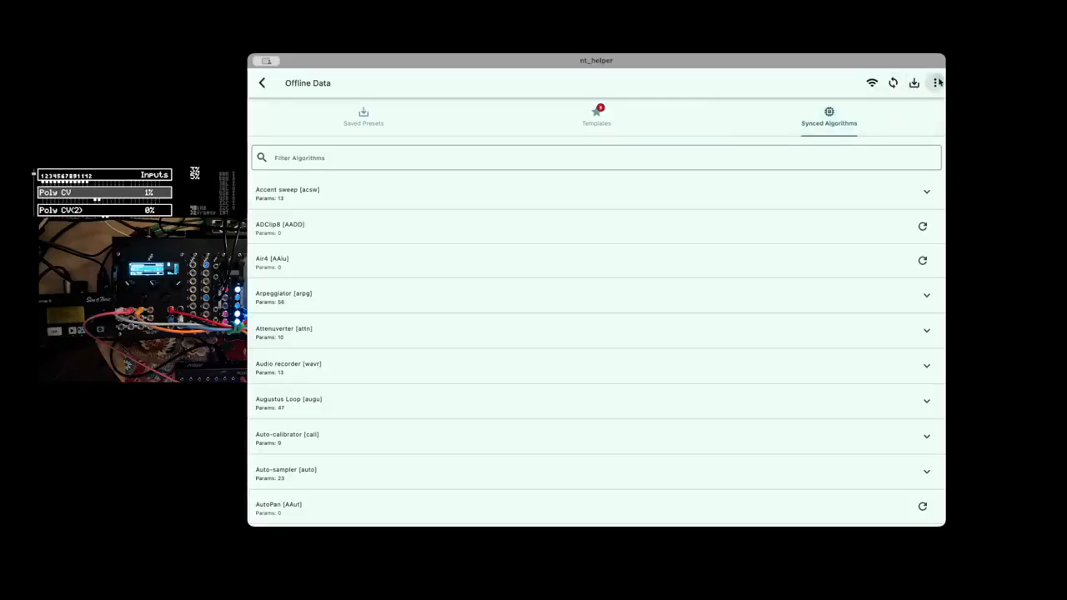
left_click(936, 83)
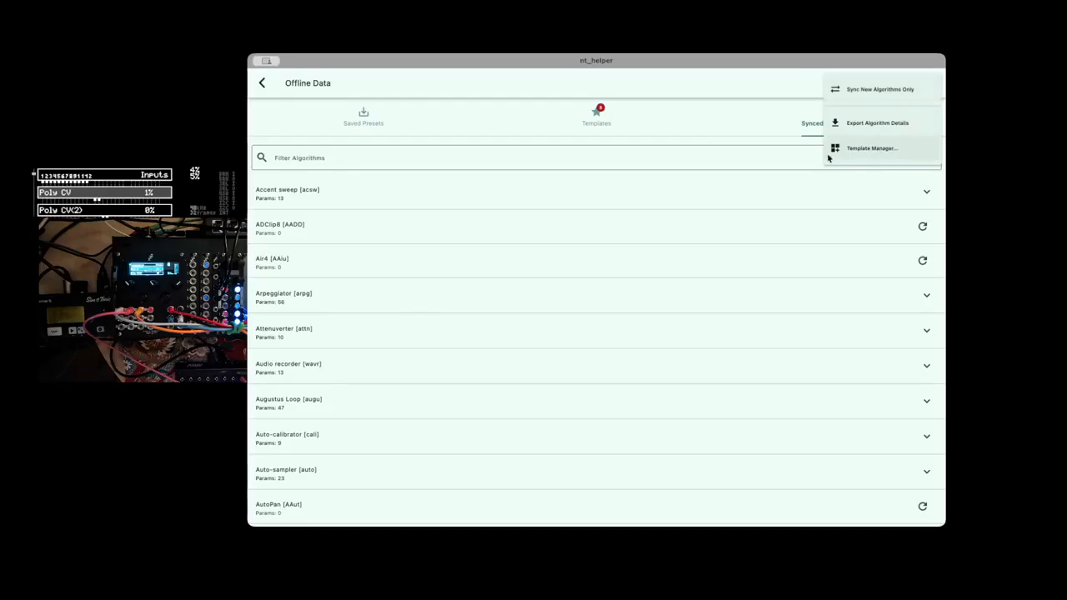
left_click(745, 86)
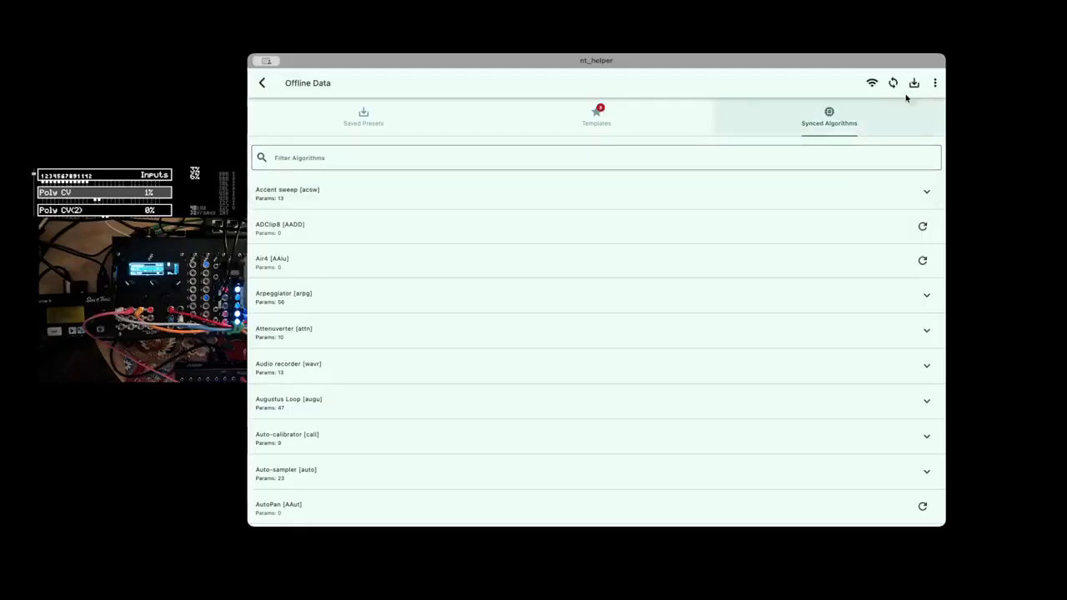
left_click(262, 83)
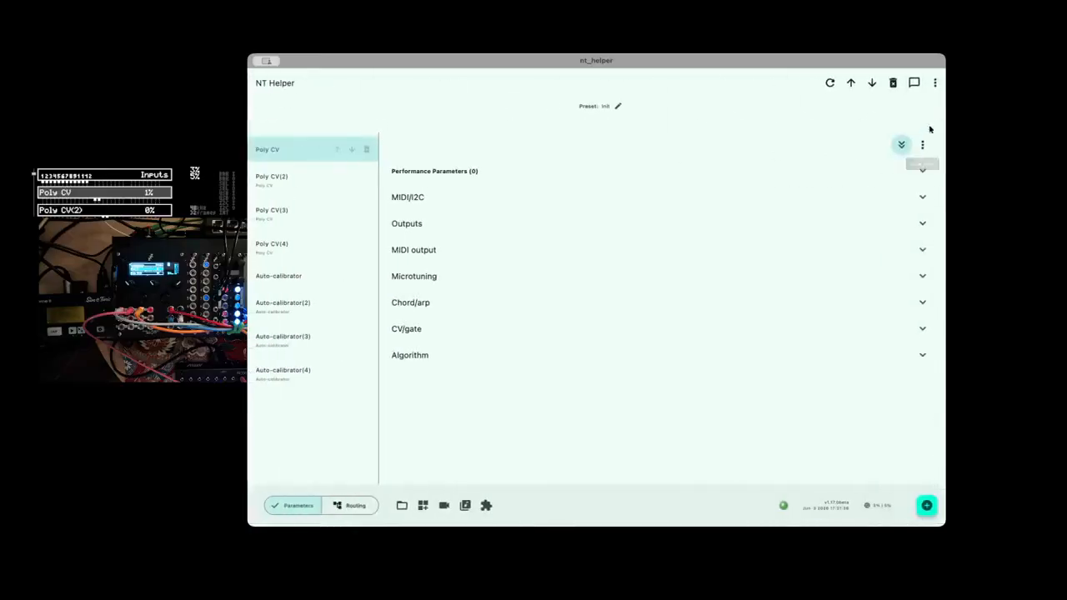
left_click(936, 83)
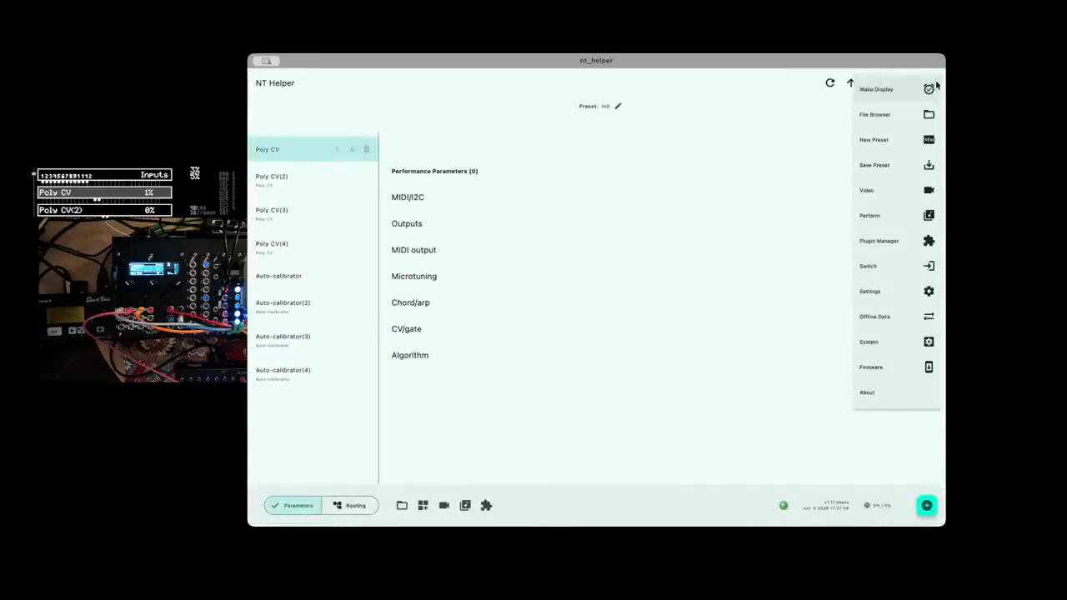
left_click(934, 87)
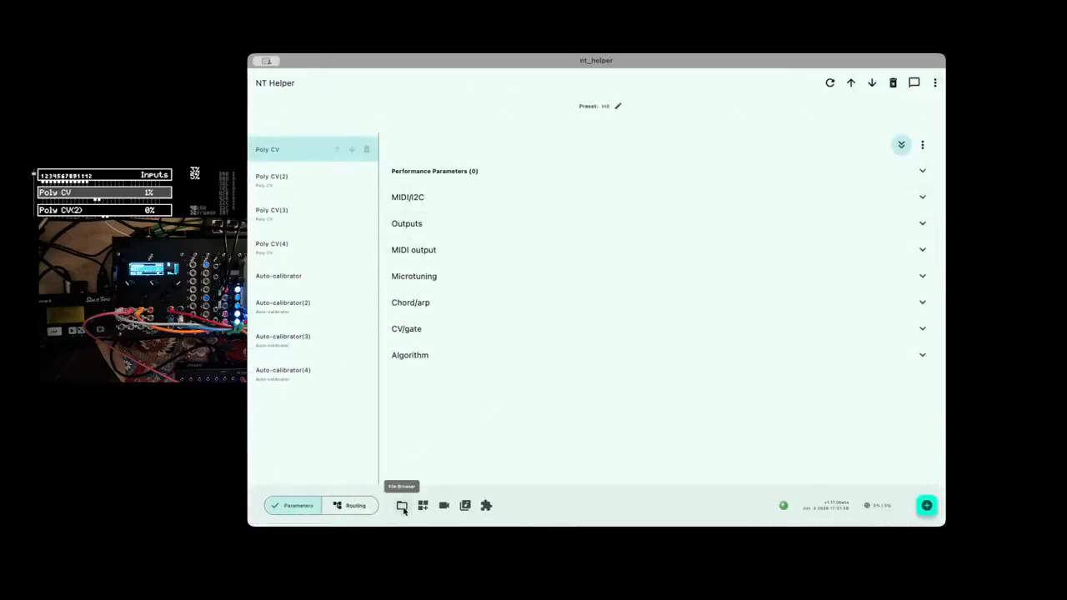
Load 00_NoSuchTextureTest.json from the presets folder and refresh the displayed preset
left_click(402, 506)
scroll(599, 356, "down", 5)
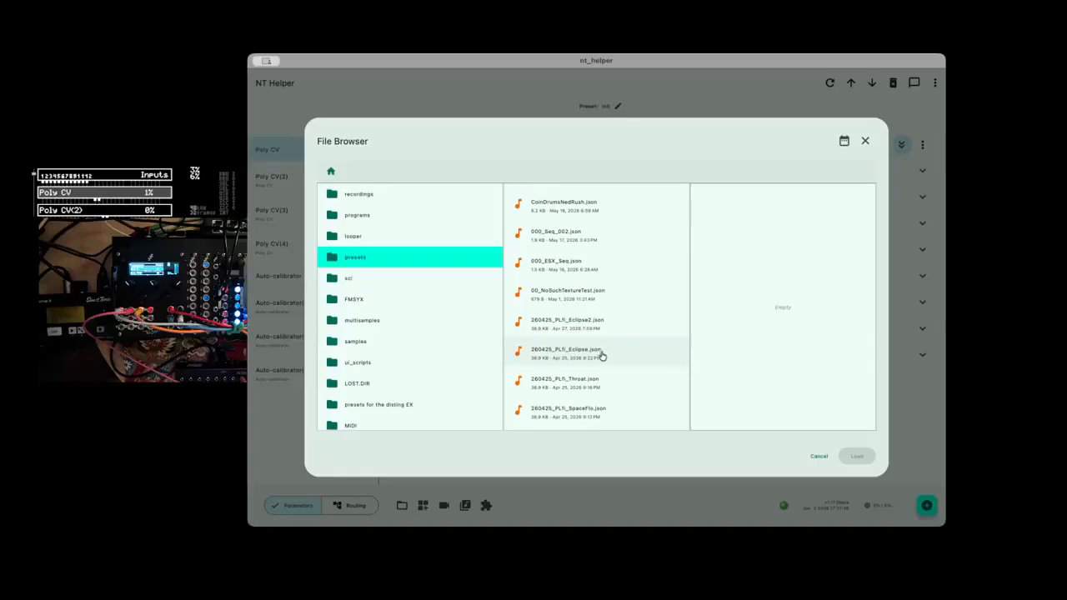
scroll(600, 353, "down", 3)
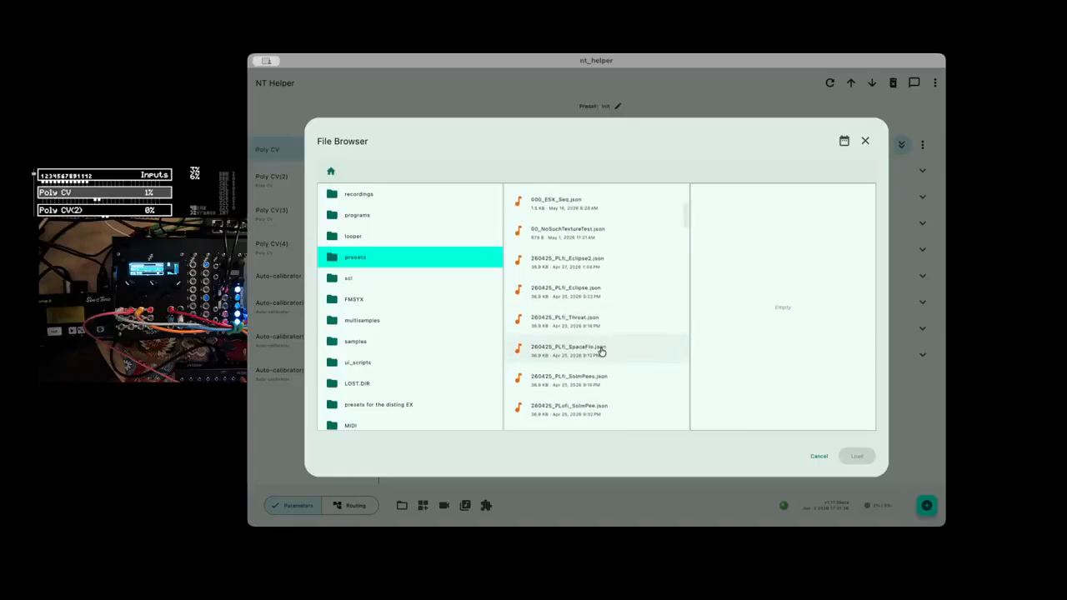
left_click(537, 240)
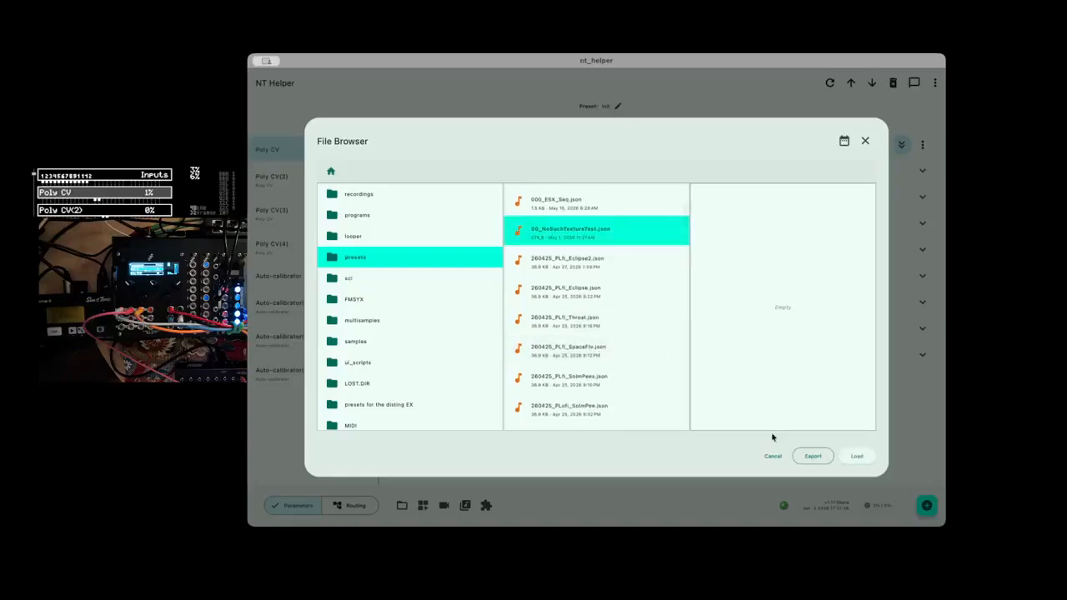
left_click(857, 457)
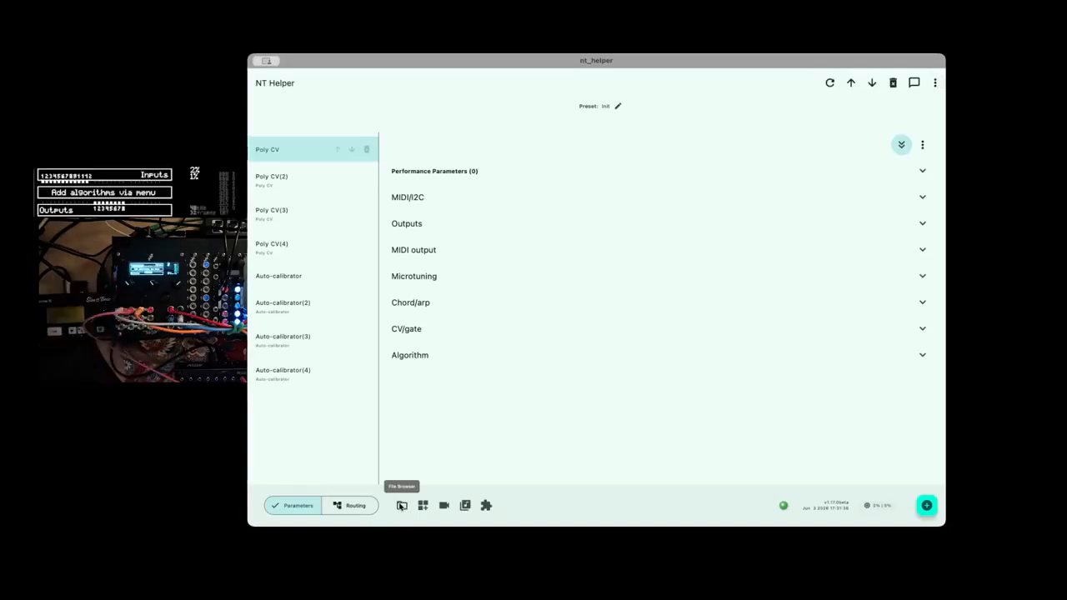
left_click(830, 83)
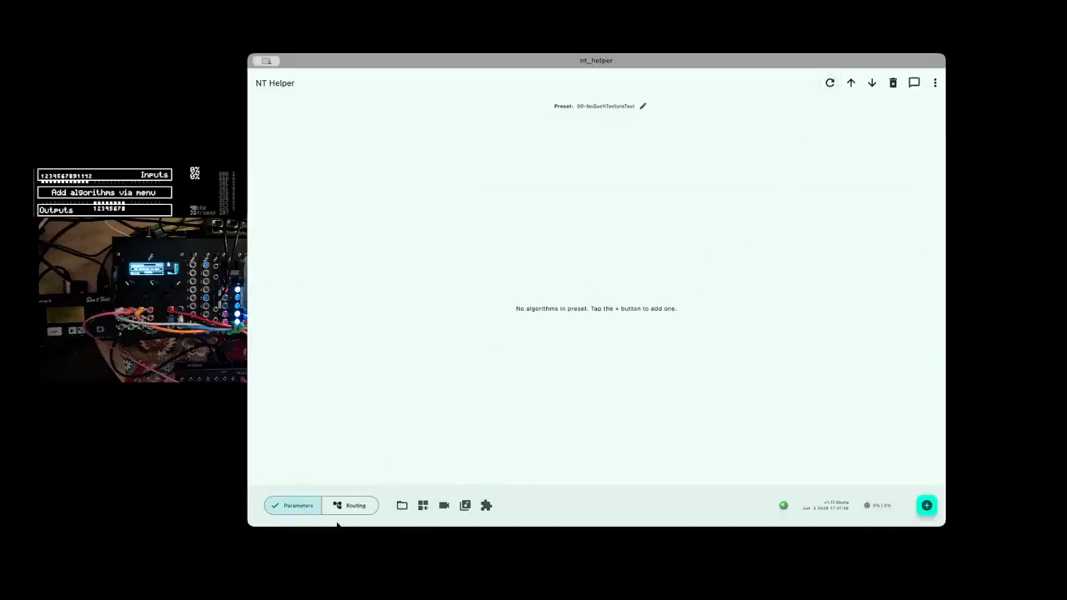
Load the 260401_Dirge.json preset from the presets folder
left_click(402, 505)
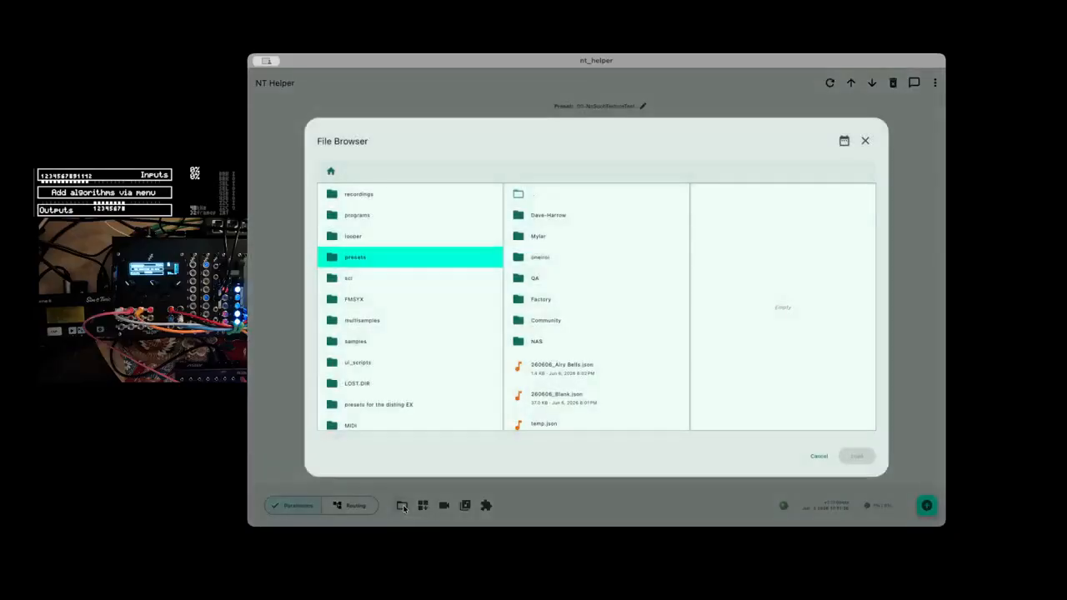
scroll(579, 372, "down", 10)
scroll(581, 372, "down", 5)
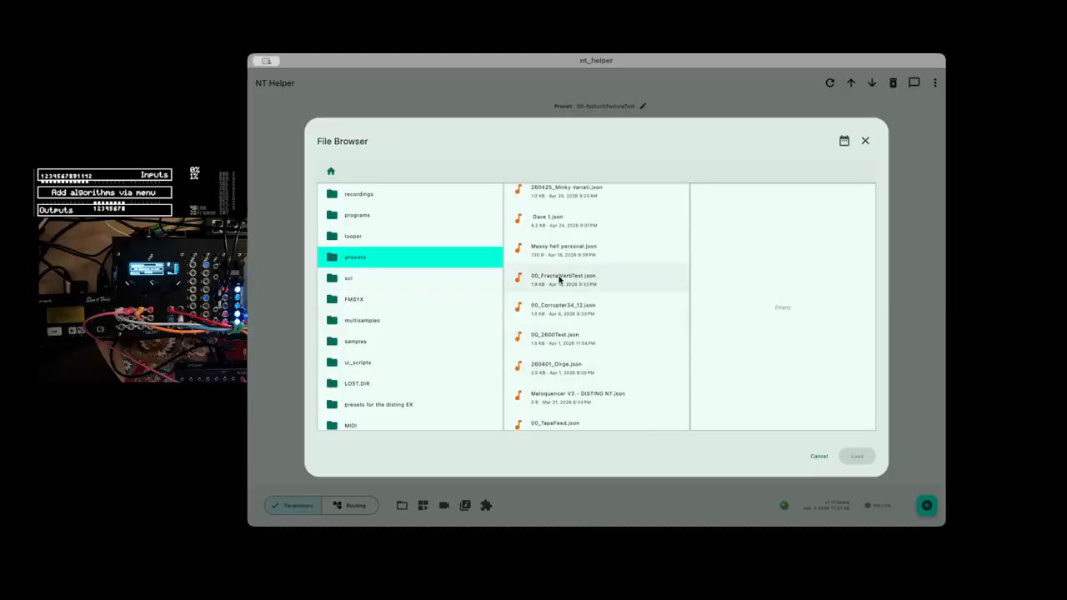
scroll(559, 279, "down", 2)
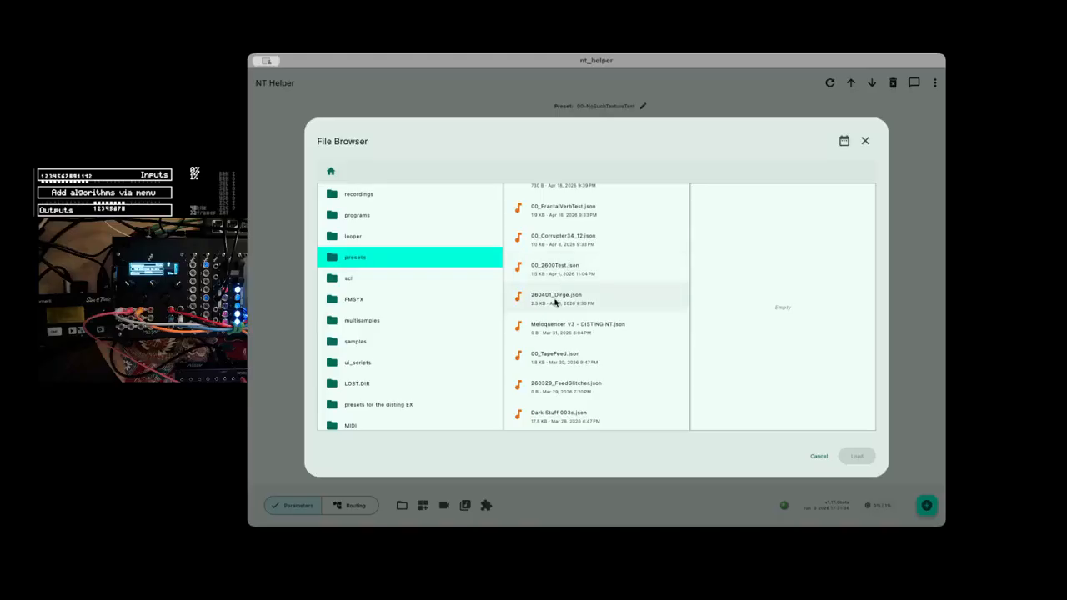
left_click(557, 301)
left_click(857, 456)
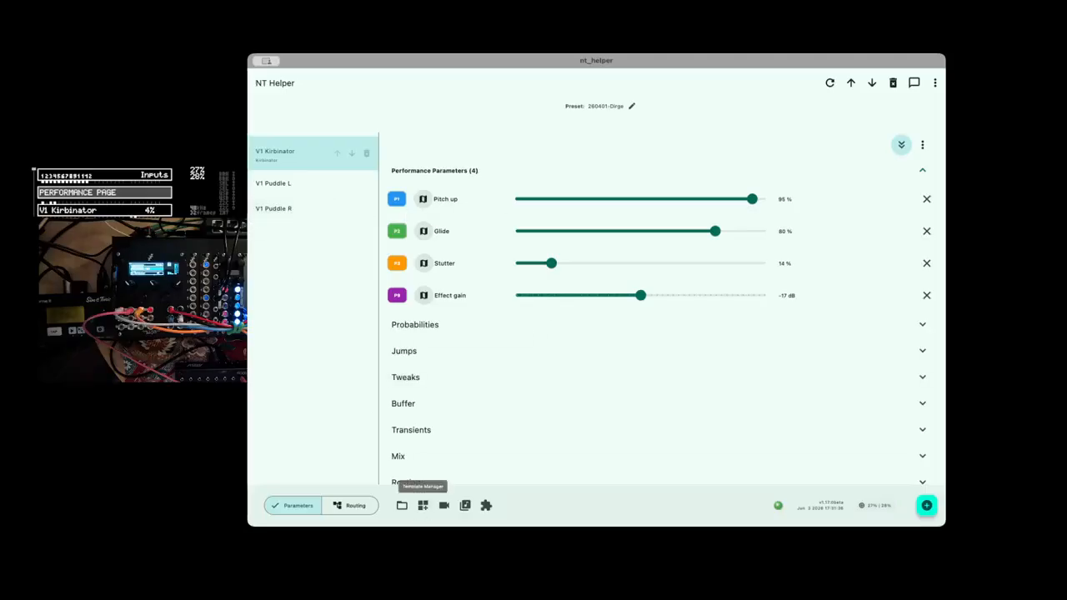
Examine the preset's routing from the physical inputs through the Kirbinator, along with the Kirbinator's parameter sections
left_click(353, 506)
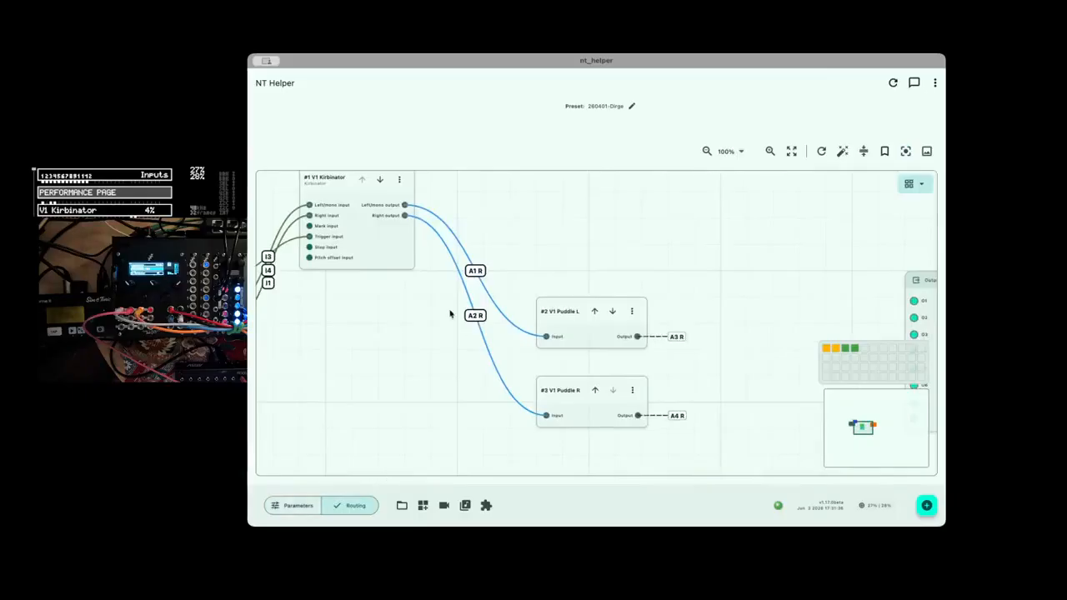
left_click_drag(367, 323, 655, 326)
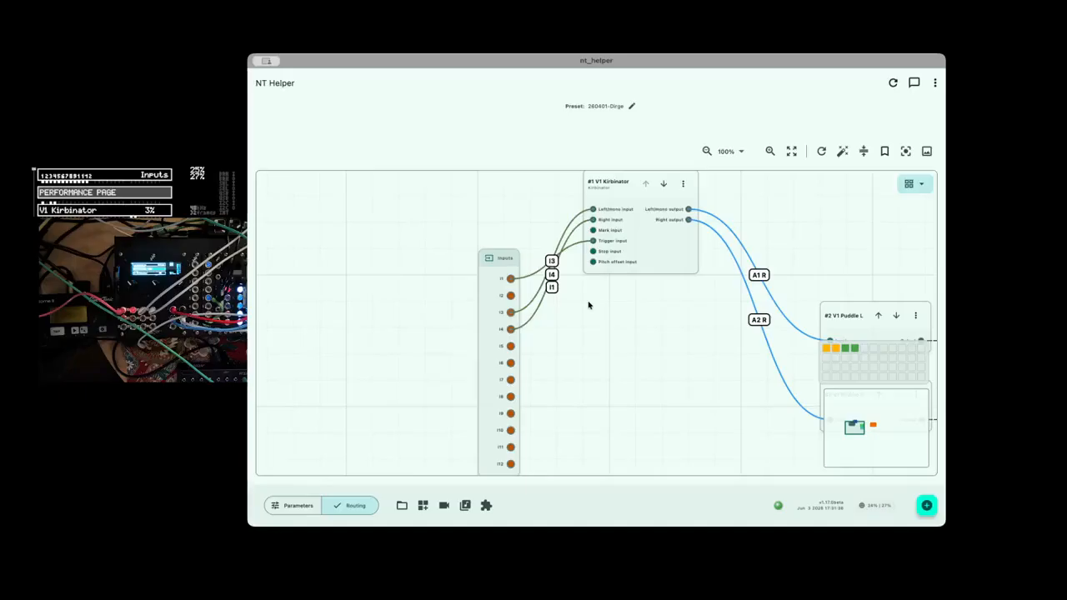
left_click(287, 507)
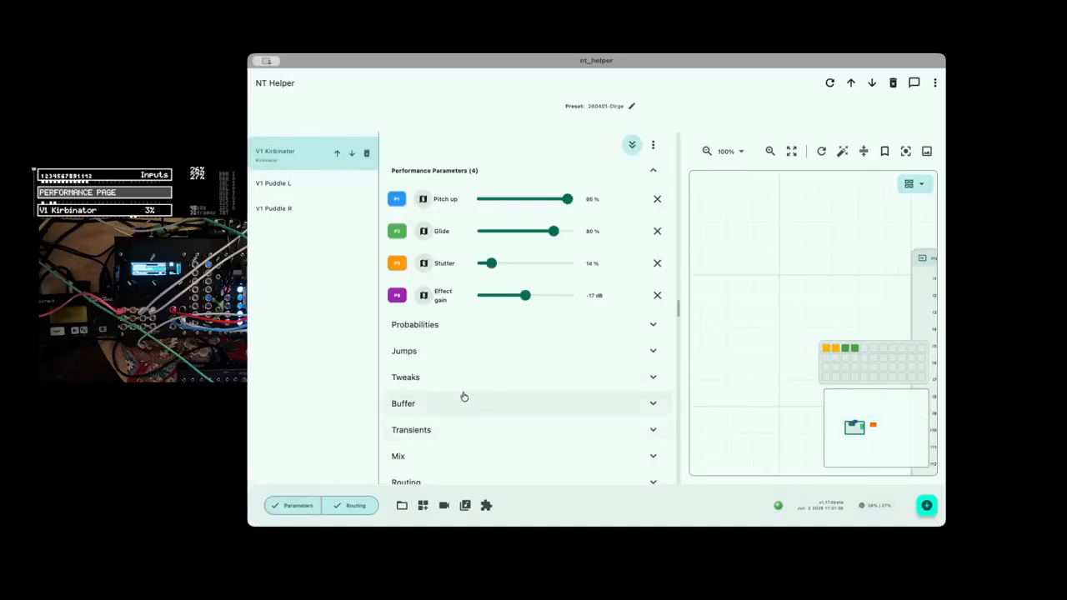
scroll(462, 398, "down", 2)
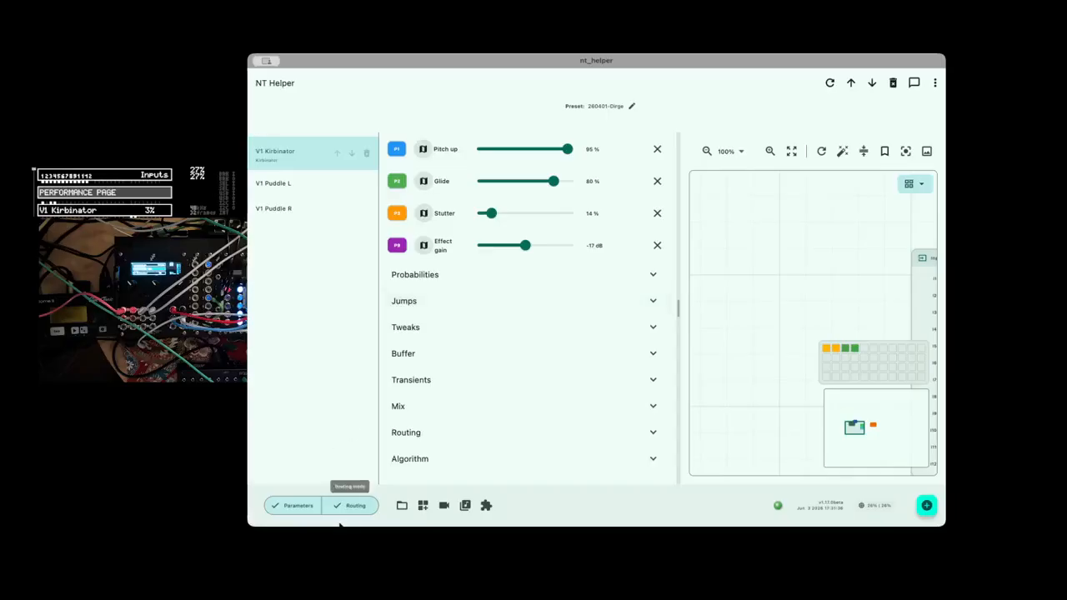
left_click(313, 505)
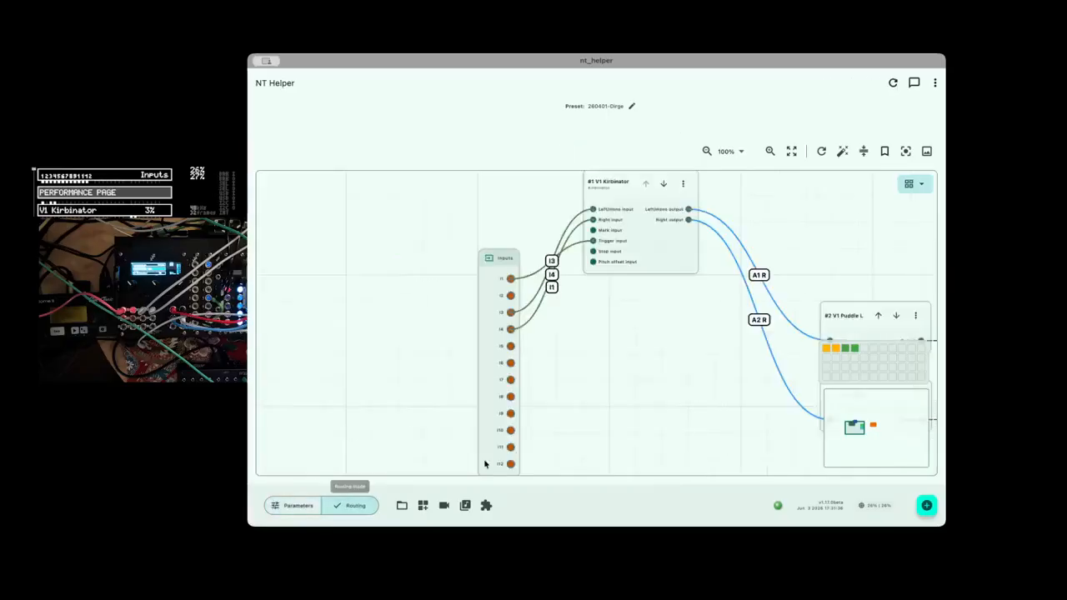
Connect V1 Puddle L's output to physical output O1 and V1 Puddle R's output to O2 in the routing
left_click_drag(748, 388, 378, 342)
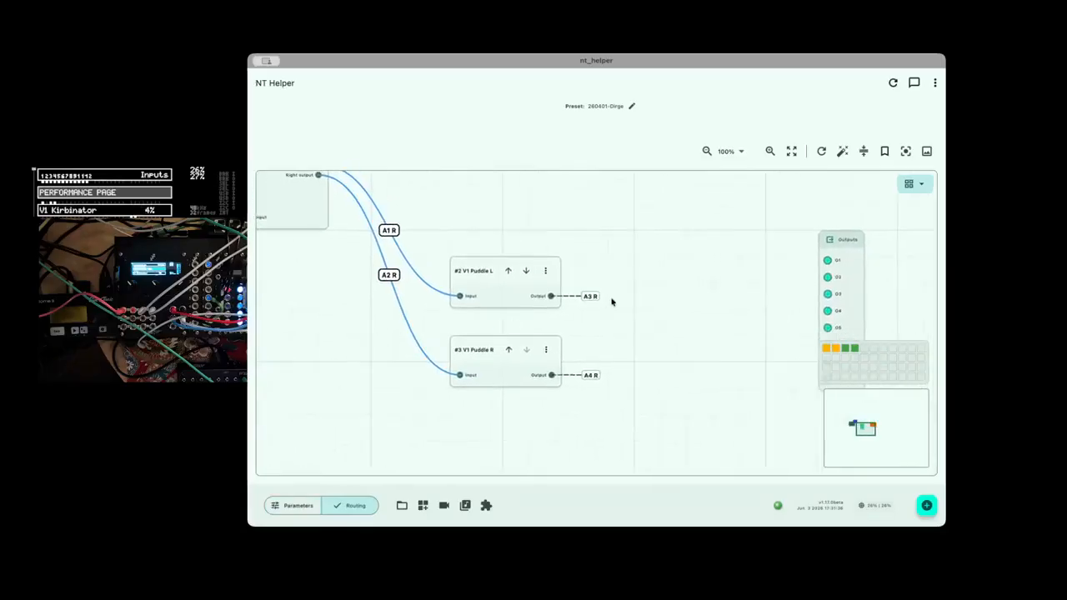
left_click_drag(551, 296, 827, 262)
left_click_drag(552, 375, 827, 277)
left_click_drag(650, 391, 713, 435)
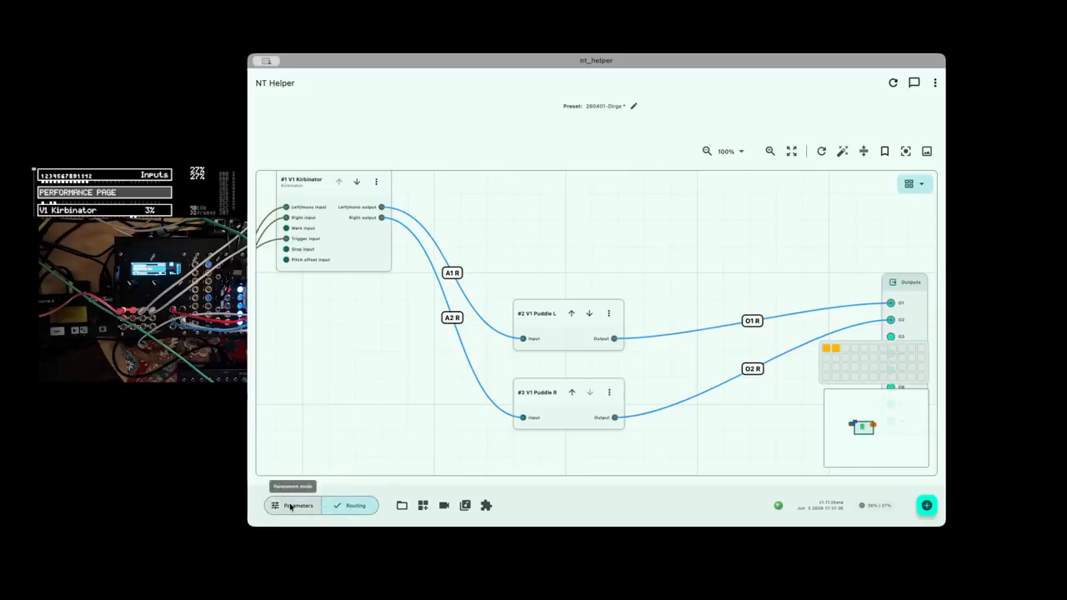
Start a new template from the current preset, including the V1 Kirbinator, V1 Puddle L and V1 Puddle R slots
left_click(423, 505)
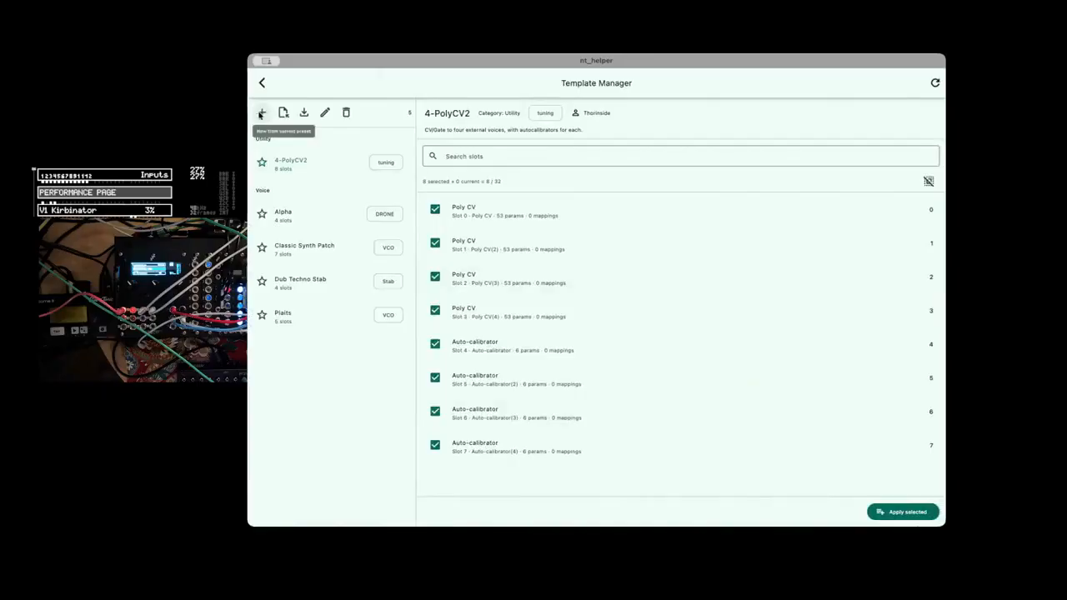
left_click(261, 114)
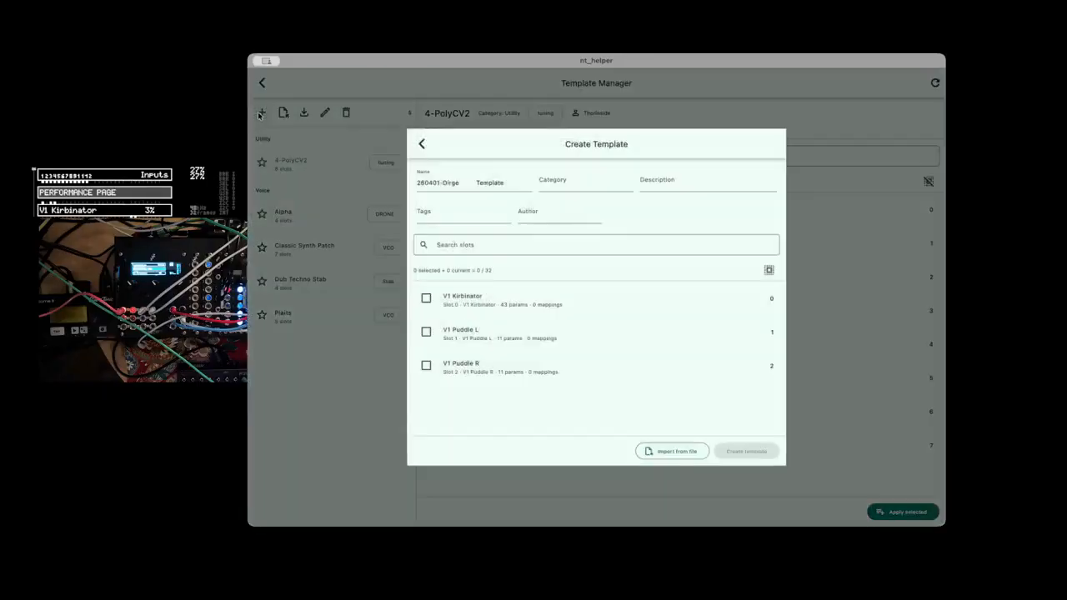
left_click(426, 300)
left_click(426, 334)
left_click(426, 366)
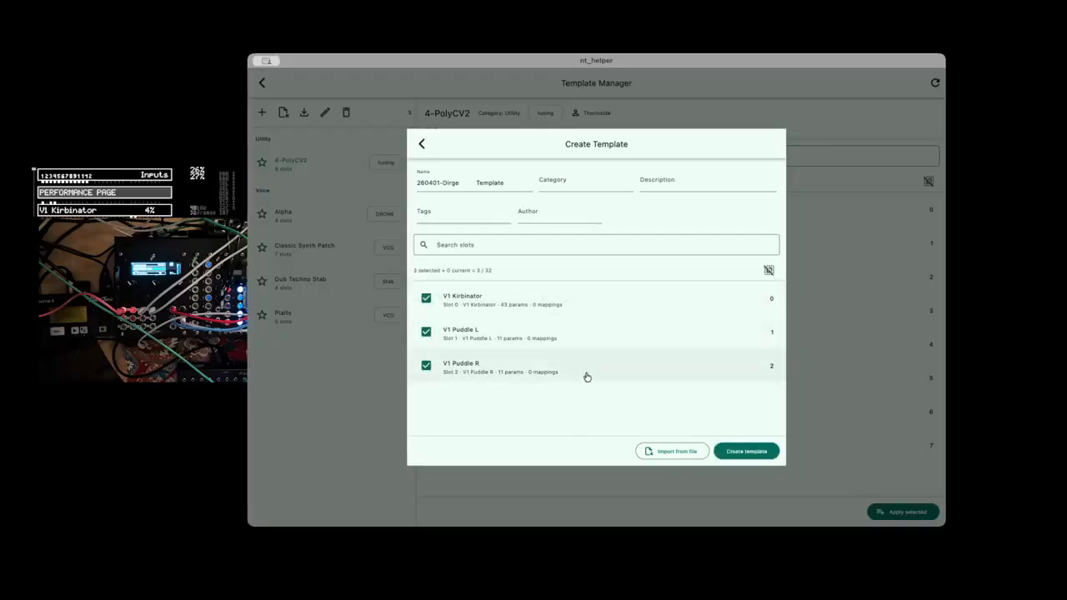
Review the new template's category, description, tags and author fields, abandon the template and return to the preset's routing
left_click(586, 181)
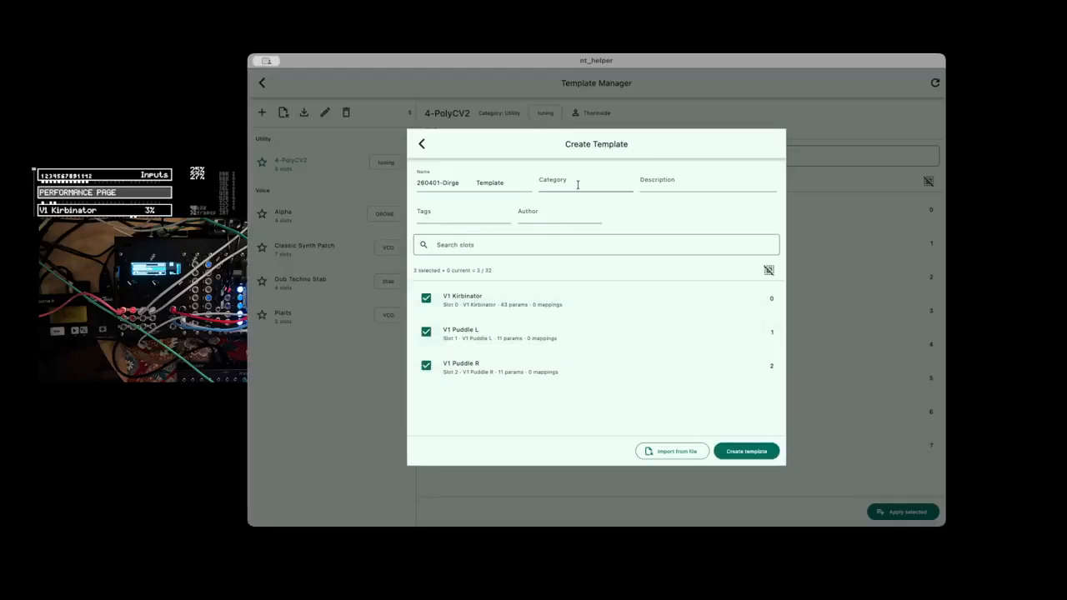
left_click(672, 186)
left_click(461, 219)
left_click(546, 220)
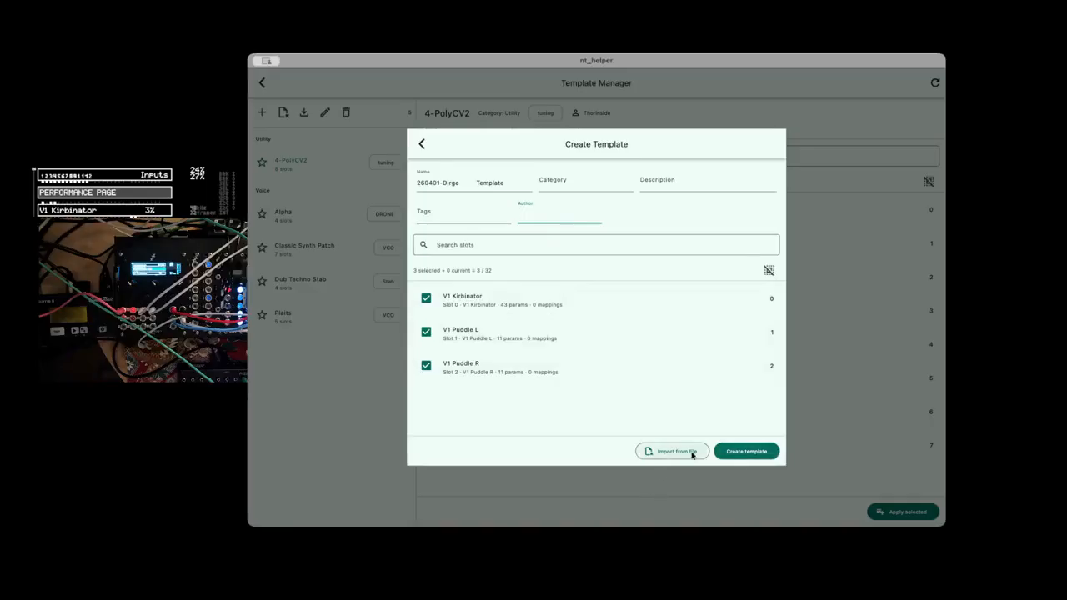
left_click(424, 146)
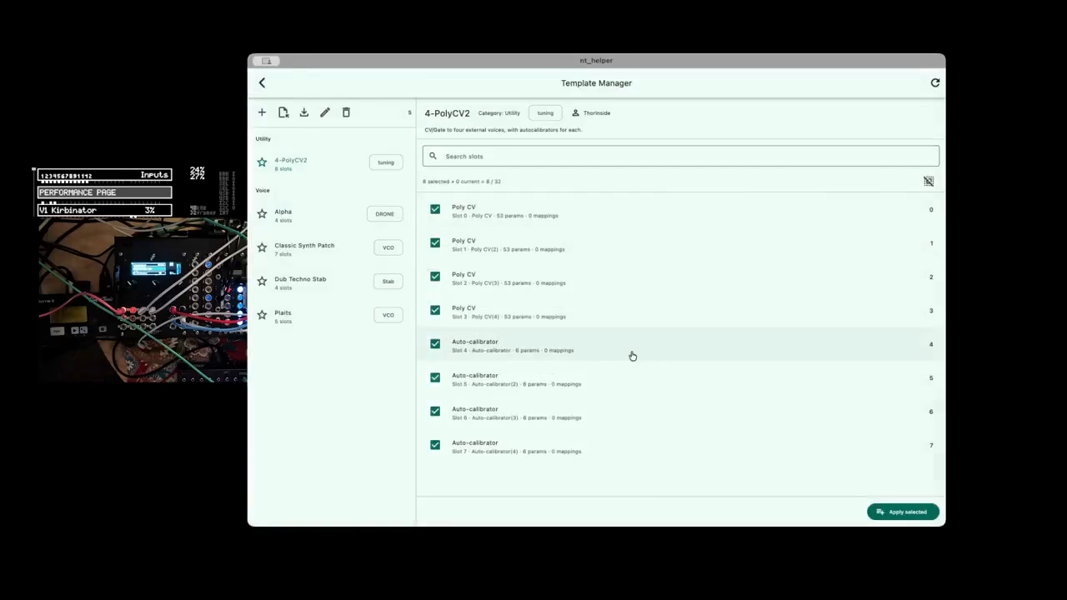
left_click(262, 84)
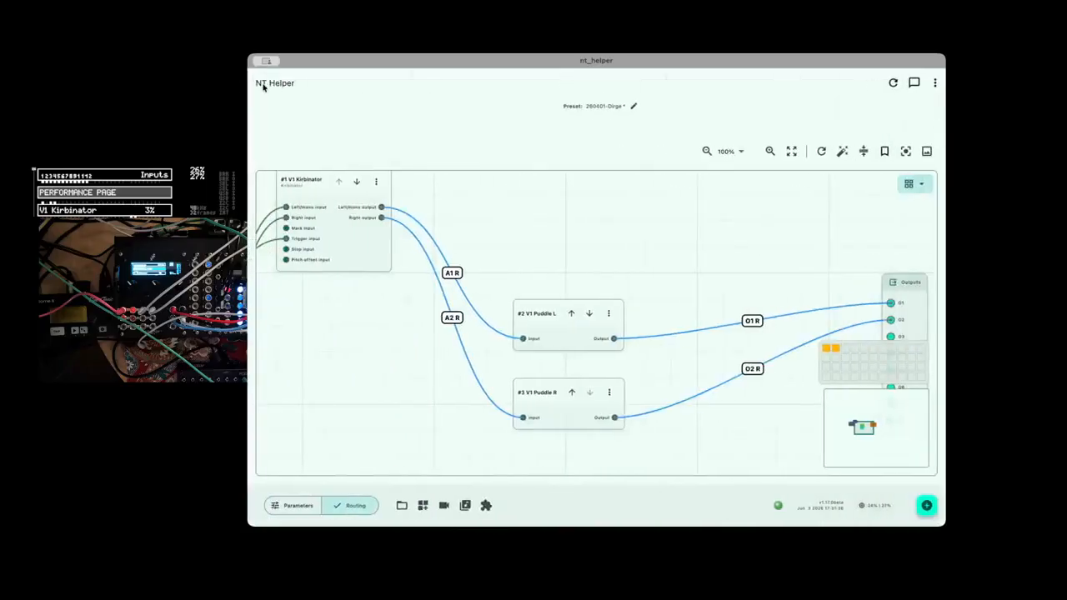